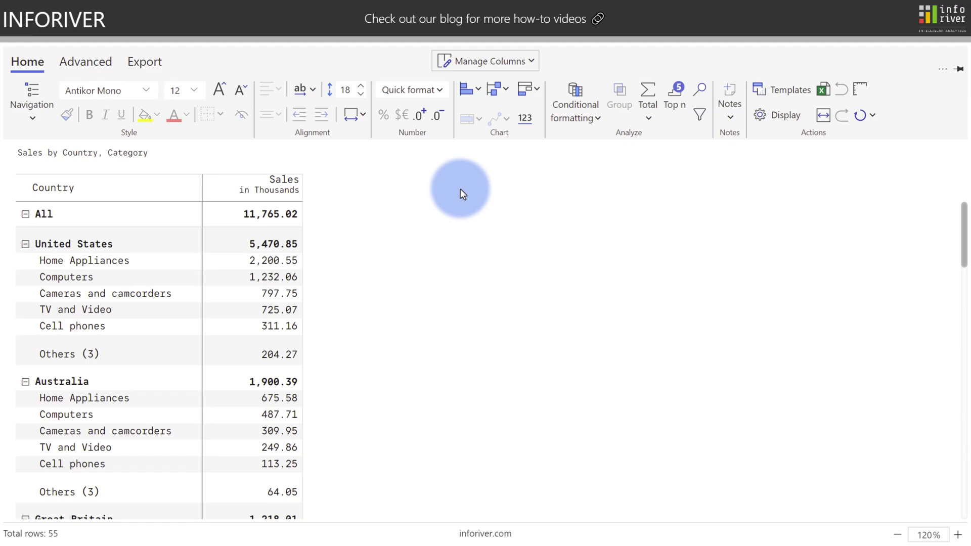
# Start a Sales-based simulation column and select its title to rename it Plan
pyautogui.click(92, 64)
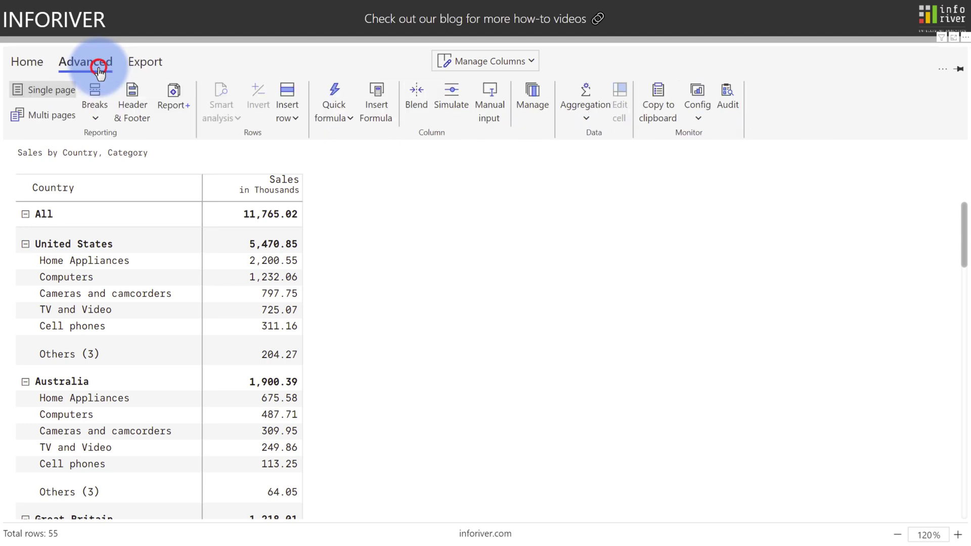
pyautogui.click(452, 95)
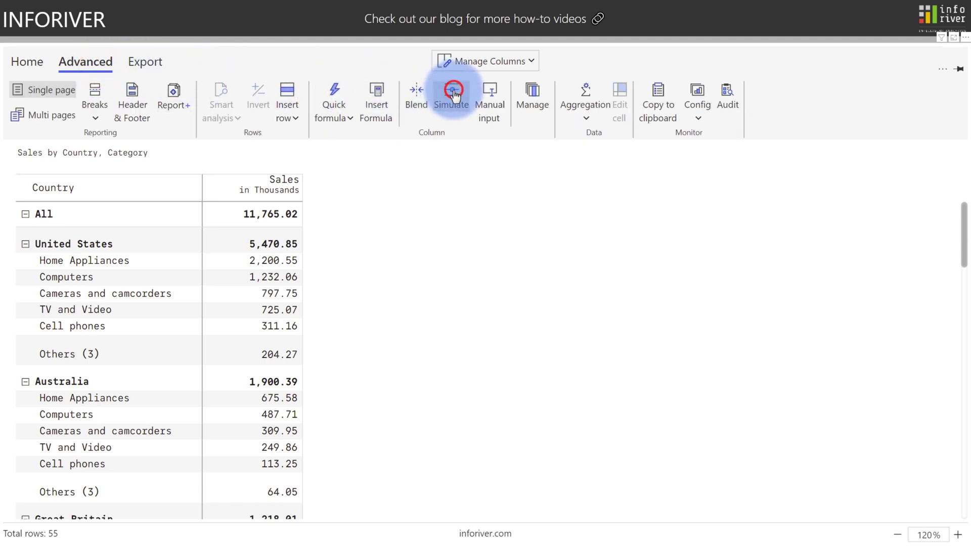
pyautogui.click(781, 185)
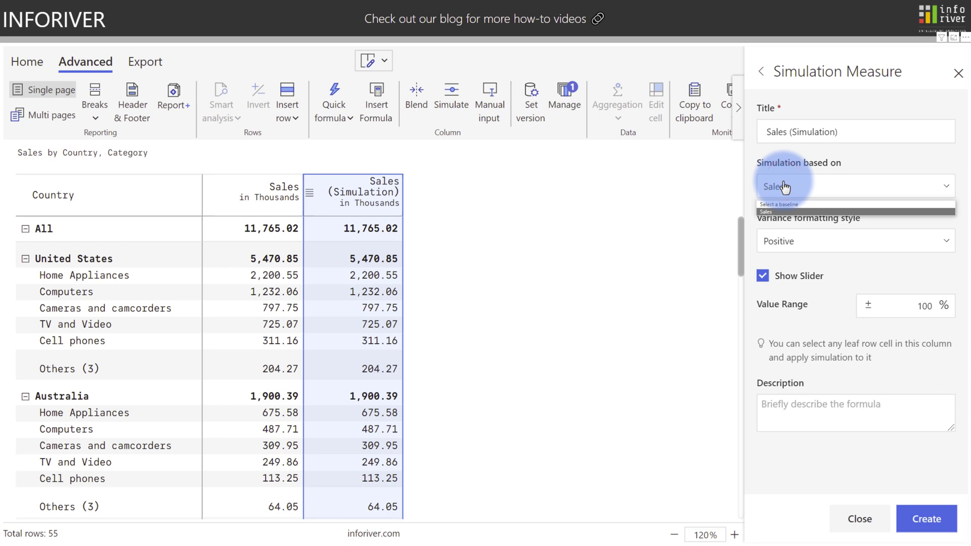
pyautogui.click(782, 185)
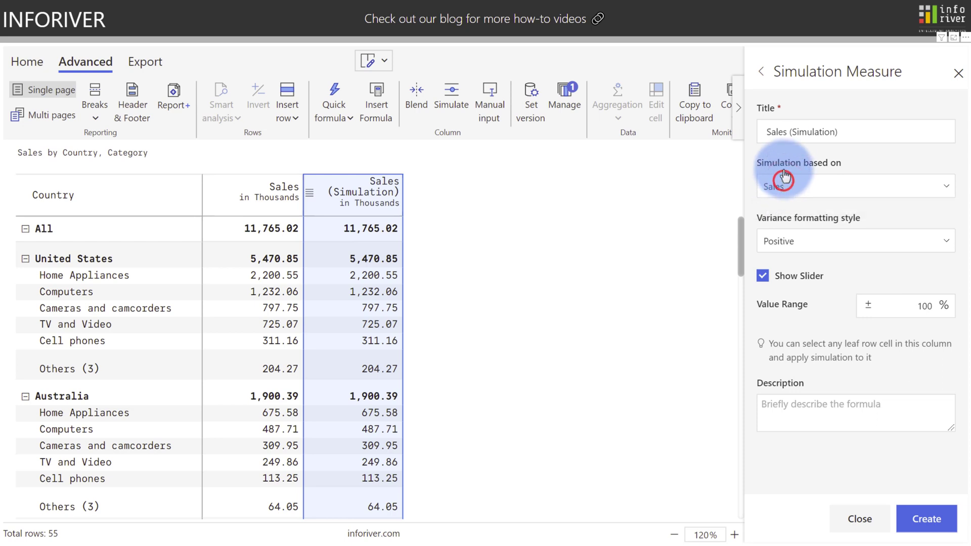
pyautogui.click(783, 136)
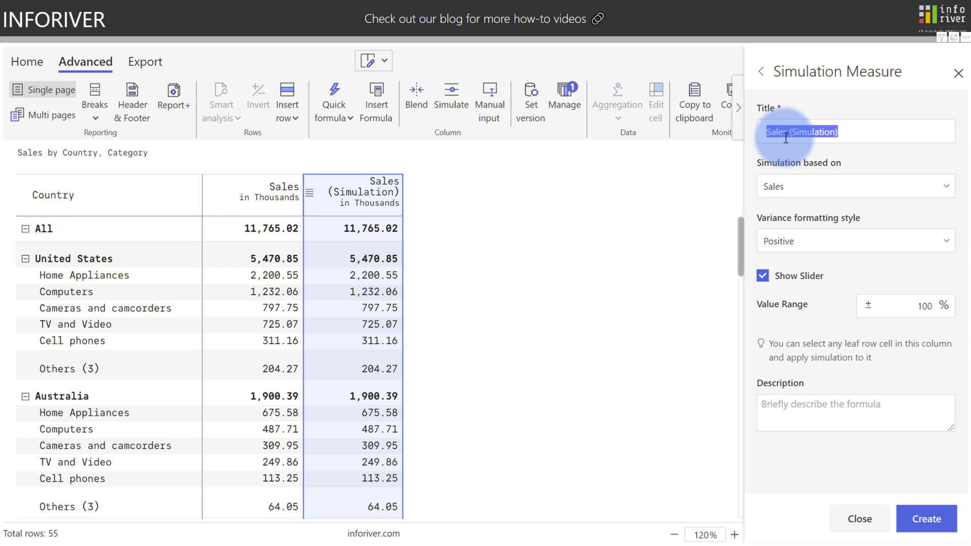
pyautogui.write('Plan')
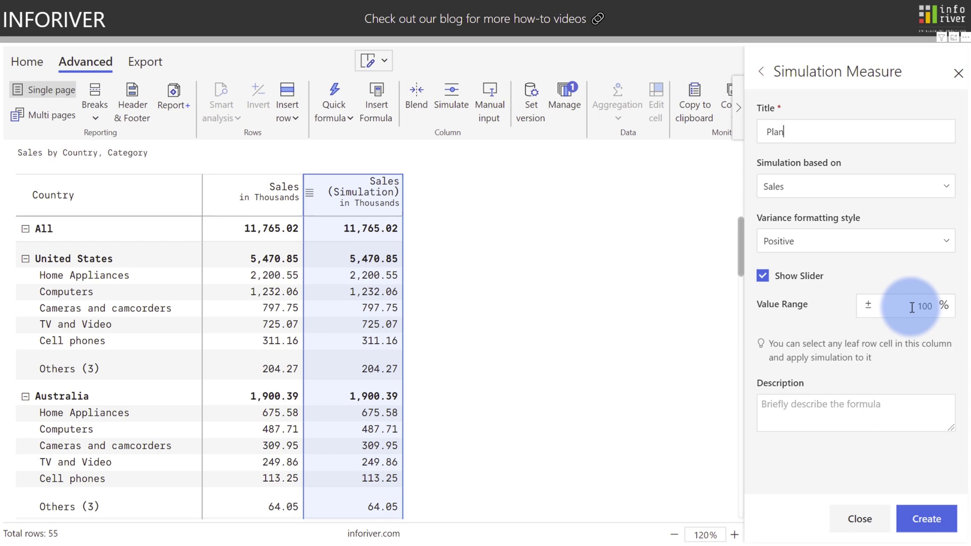
# Create the Plan column, raise its All total by 39%, then select US Home Appliances
pyautogui.click(922, 517)
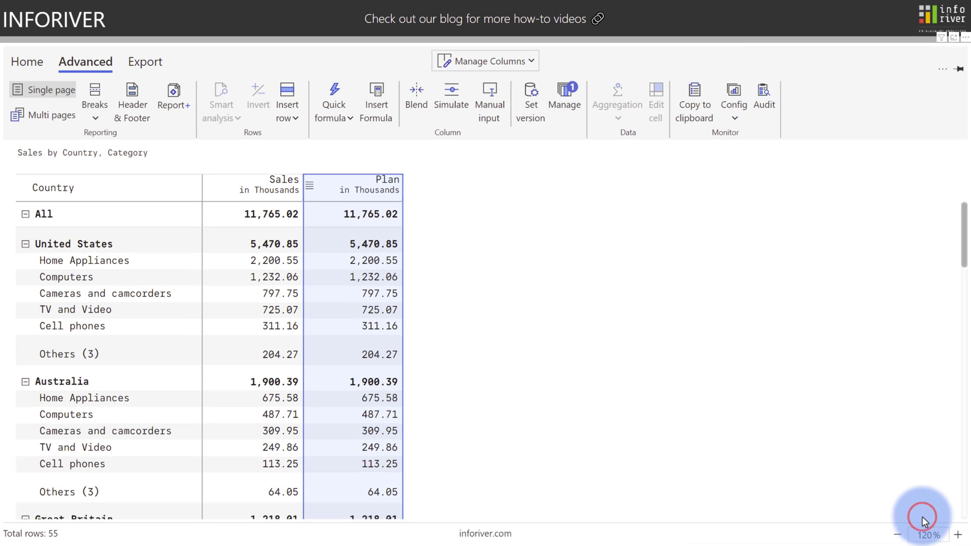
pyautogui.click(376, 219)
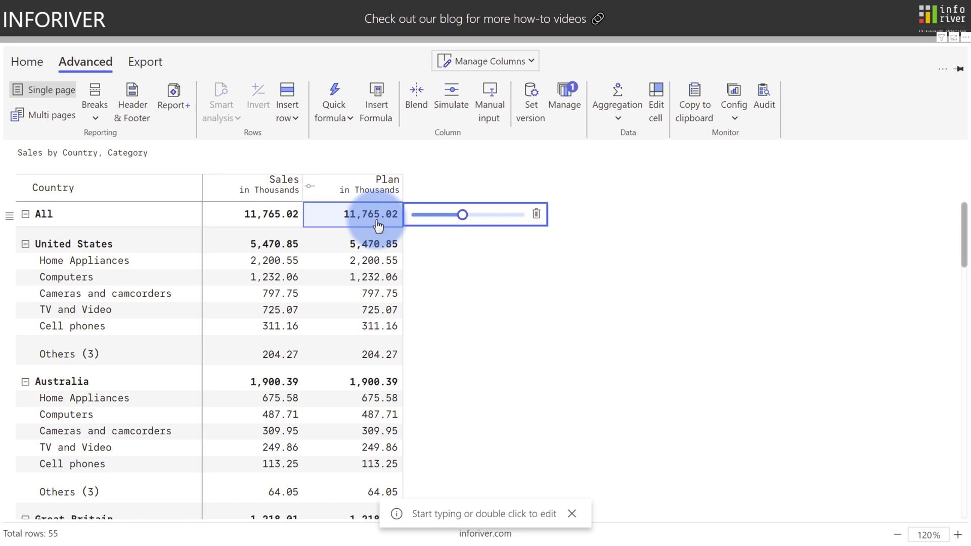
pyautogui.moveTo(461, 217); pyautogui.dragTo(484, 219)
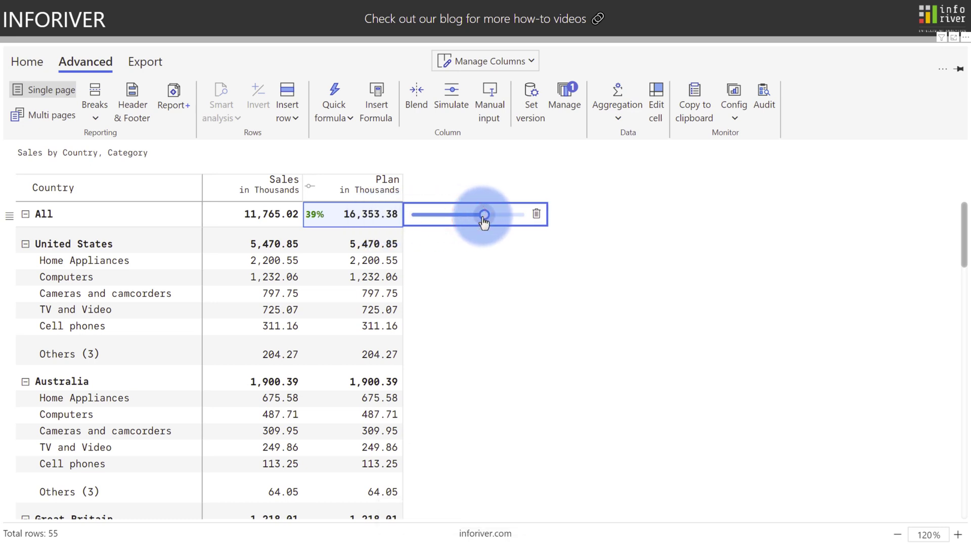
pyautogui.moveTo(484, 222); pyautogui.dragTo(484, 222)
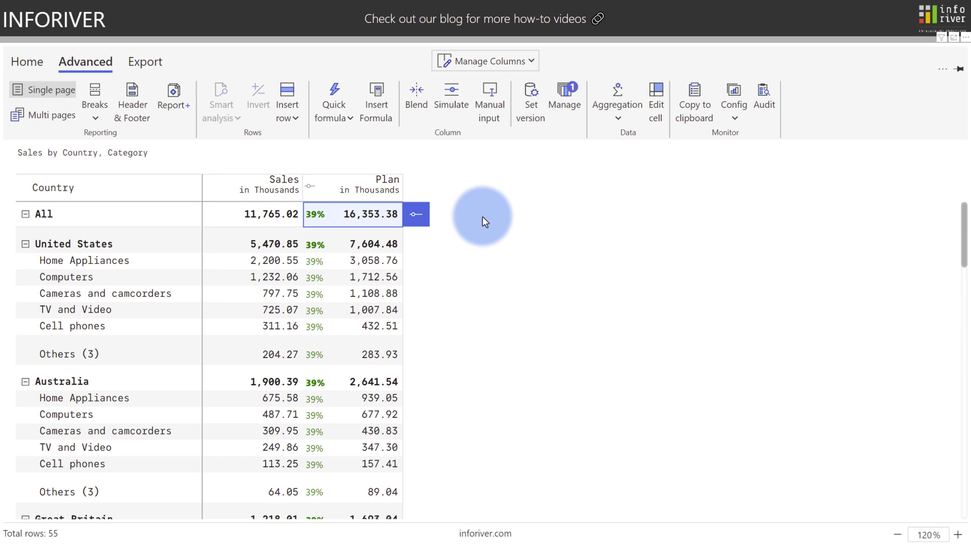
pyautogui.click(370, 244)
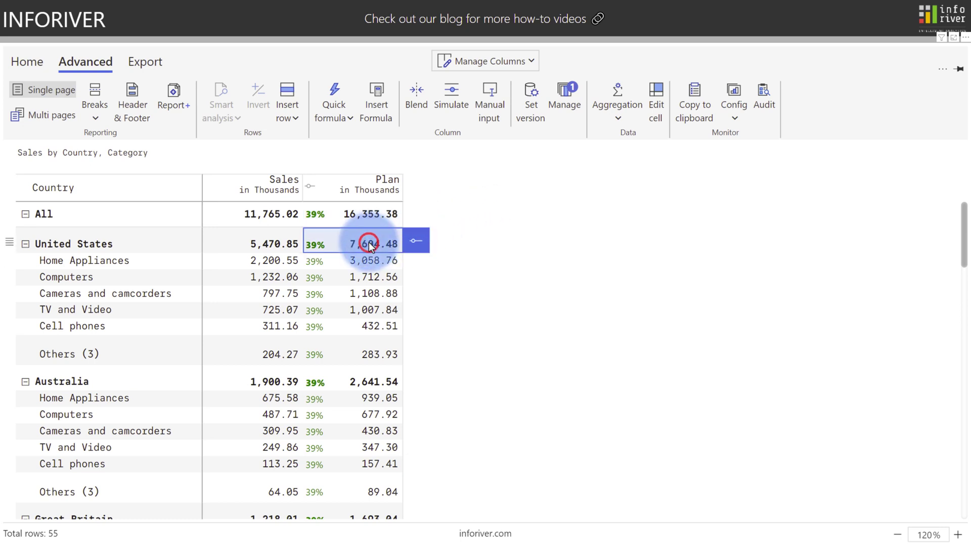
pyautogui.click(370, 265)
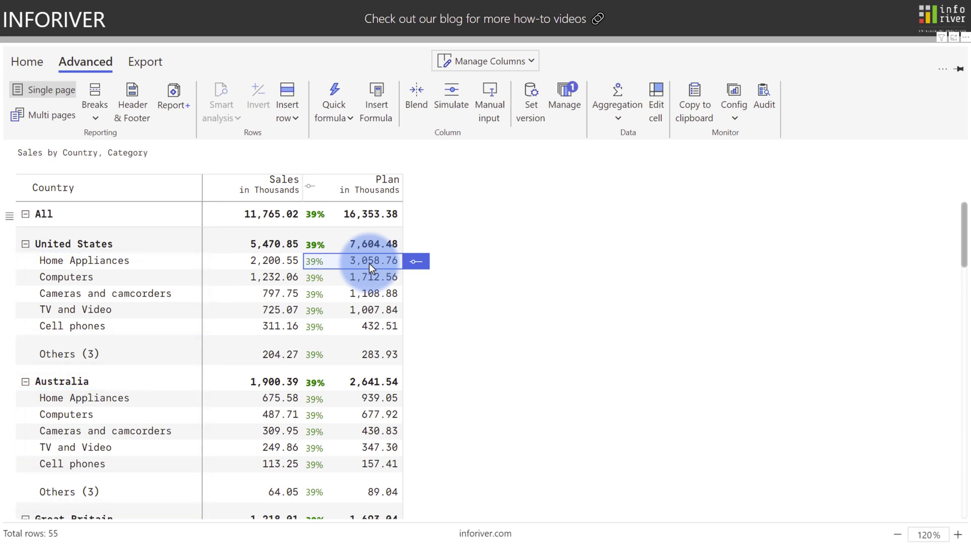
# Set US Plan to 4,500 for Home Appliances and 700 for Cameras, and cut Others 16%
pyautogui.click(21, 59)
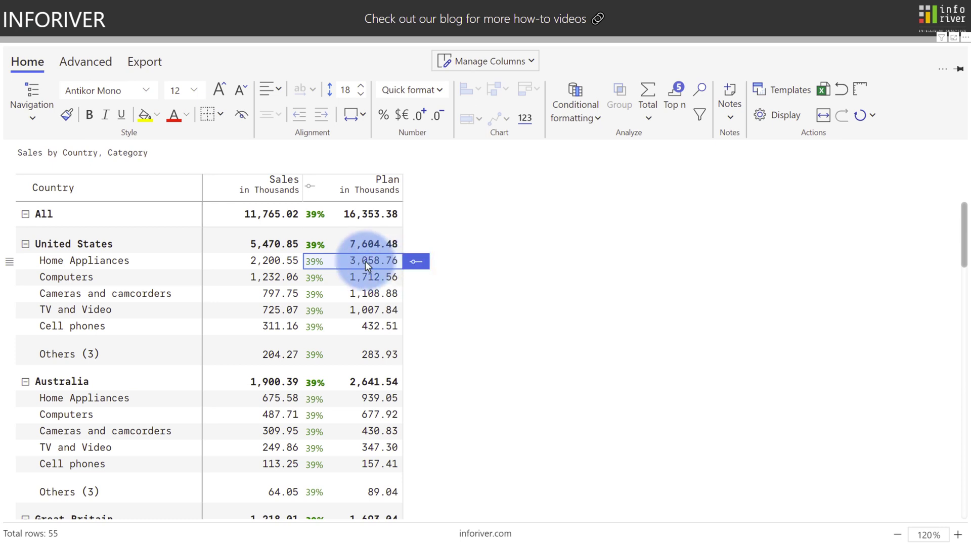
pyautogui.write('4500')
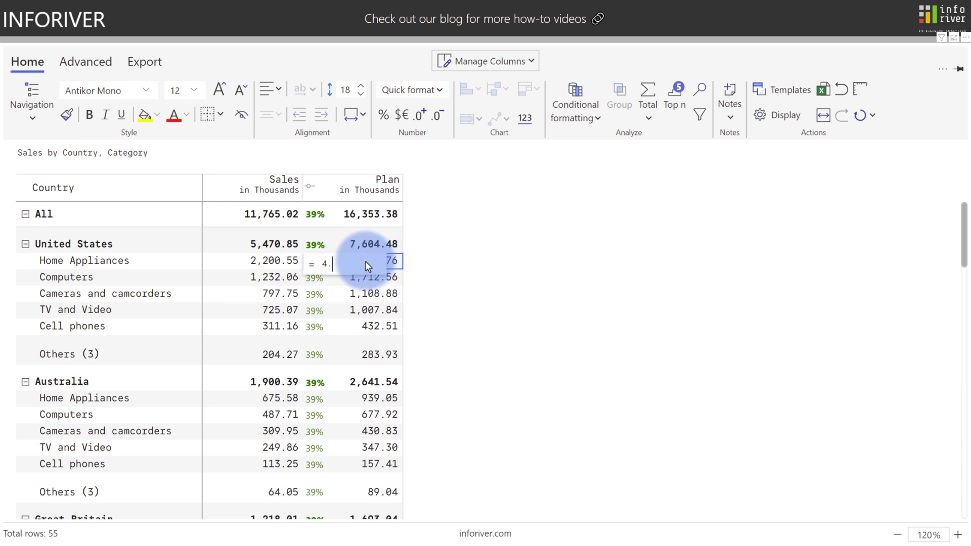
pyautogui.press('Return')
pyautogui.click(364, 295)
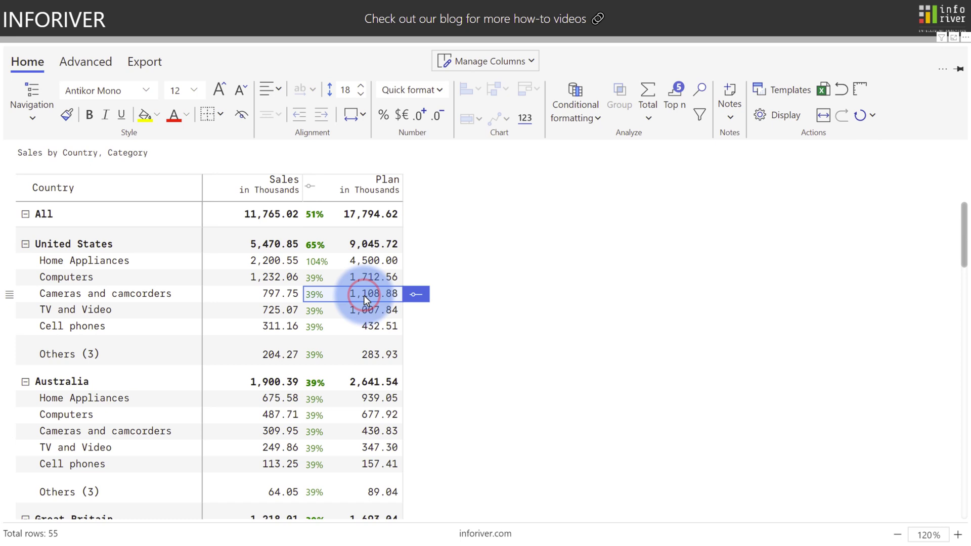
pyautogui.write('700')
pyautogui.press('Return')
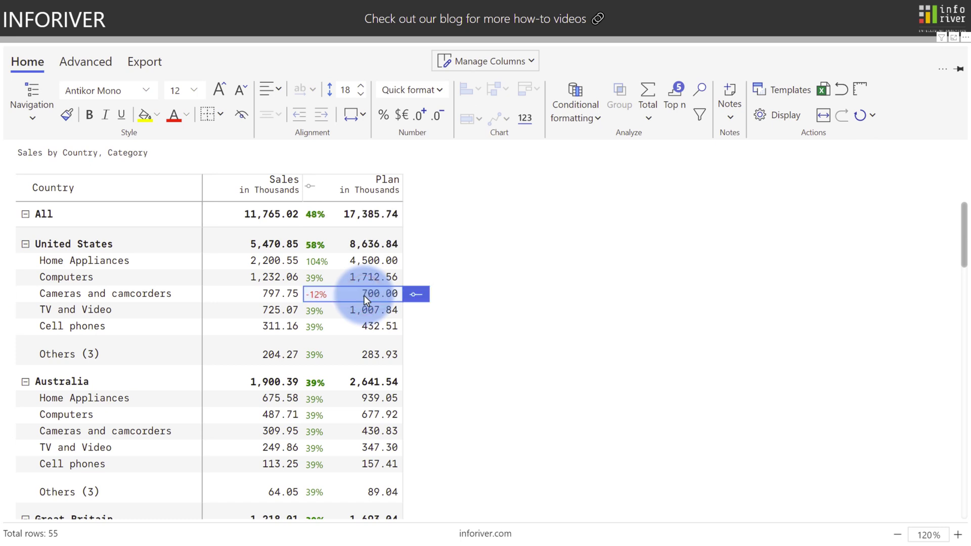
pyautogui.click(369, 349)
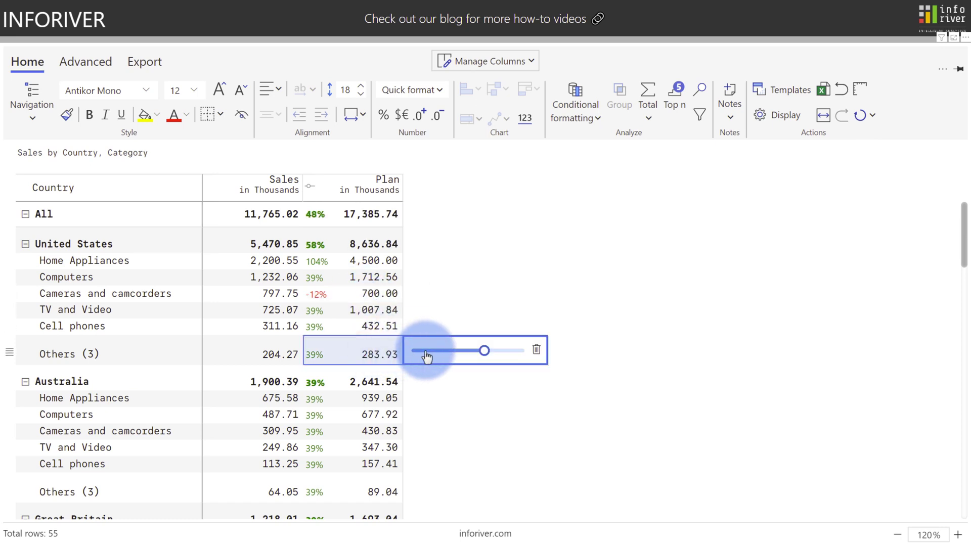
pyautogui.moveTo(484, 353); pyautogui.dragTo(457, 356)
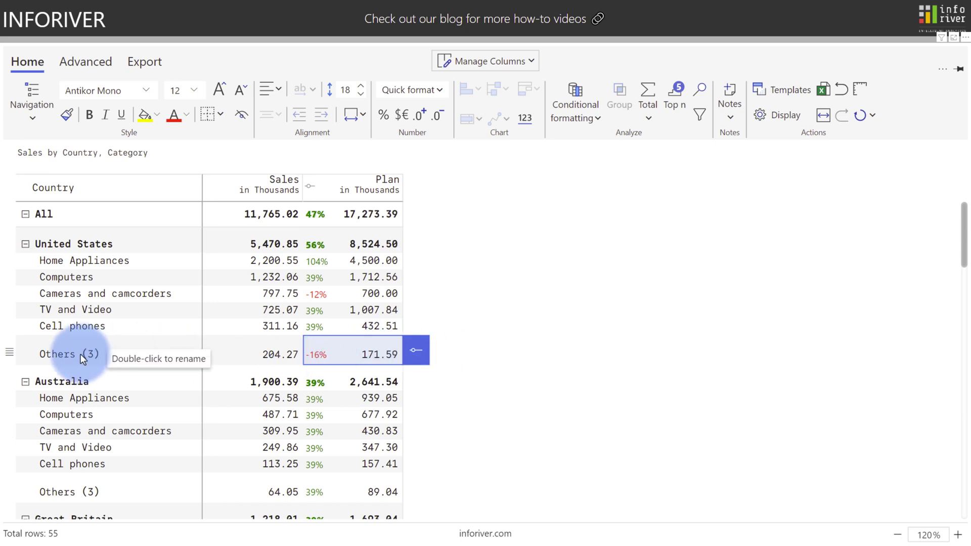
# Reset the Top n limit to list all categories and set Cameras and camcorders Sales to 600
pyautogui.click(668, 104)
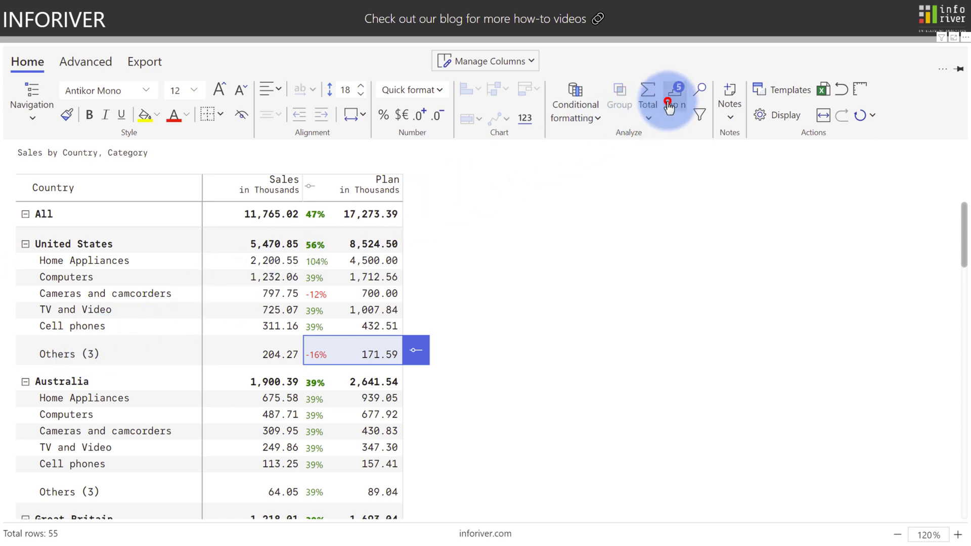
pyautogui.click(580, 369)
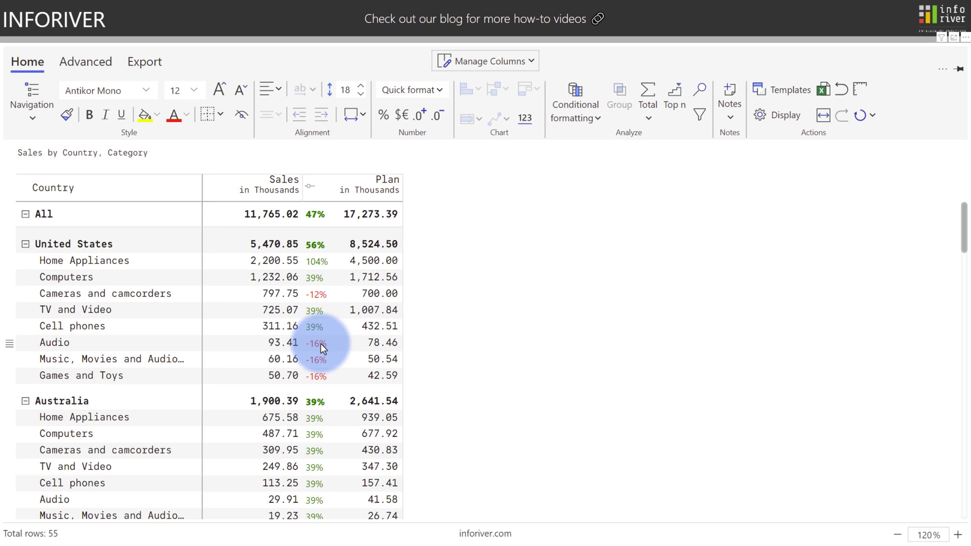
pyautogui.moveTo(316, 294)
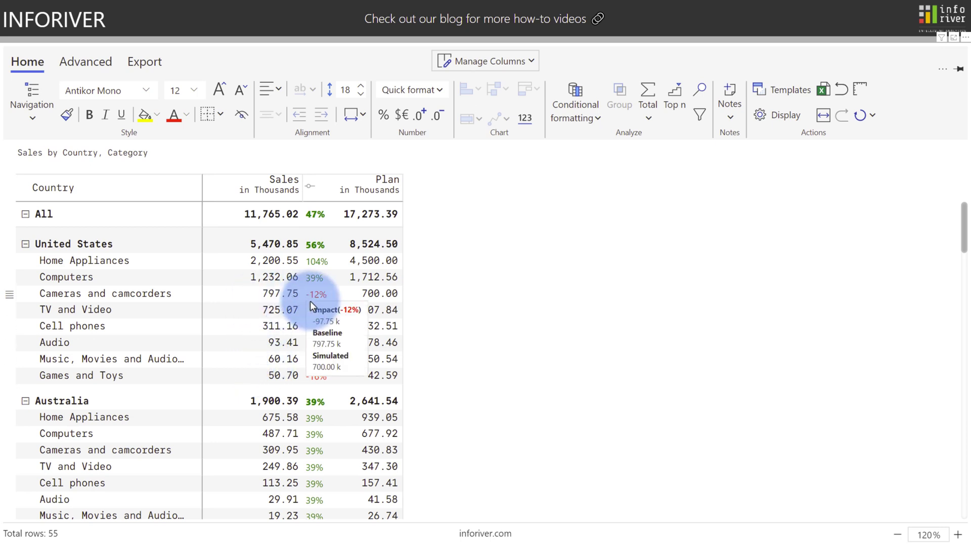
pyautogui.click(257, 294)
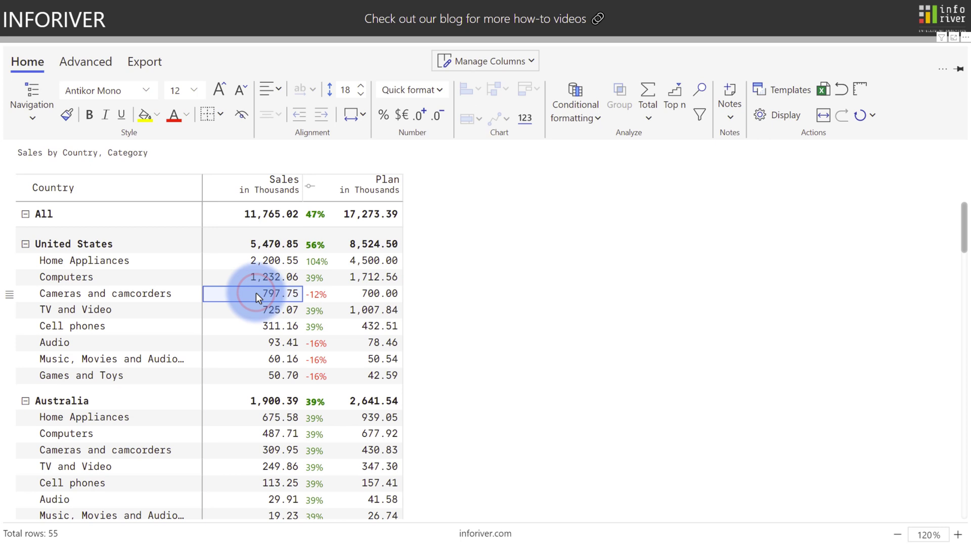
pyautogui.write('600')
pyautogui.press('Return')
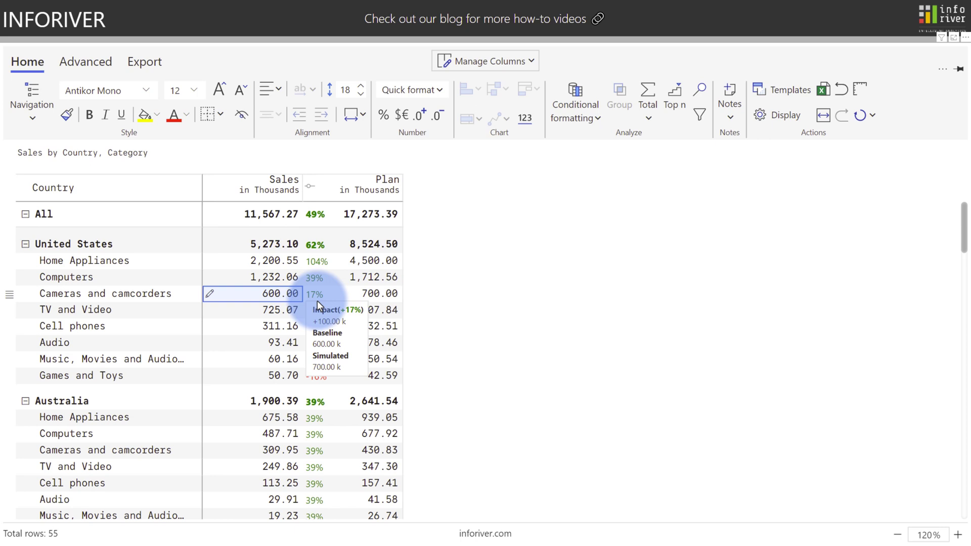
# Create a Forecast simulation column based on Plan using Advanced > Simulate
pyautogui.click(83, 61)
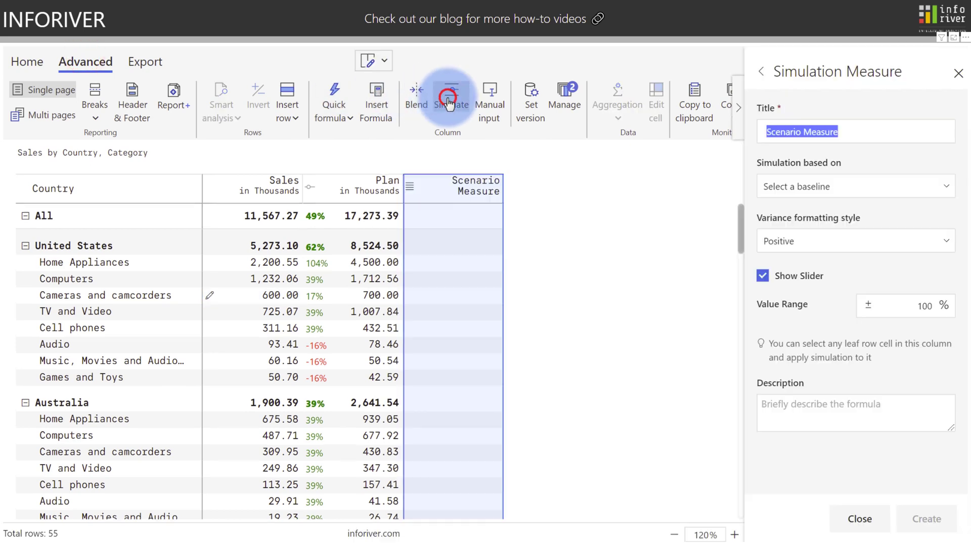
pyautogui.click(450, 99)
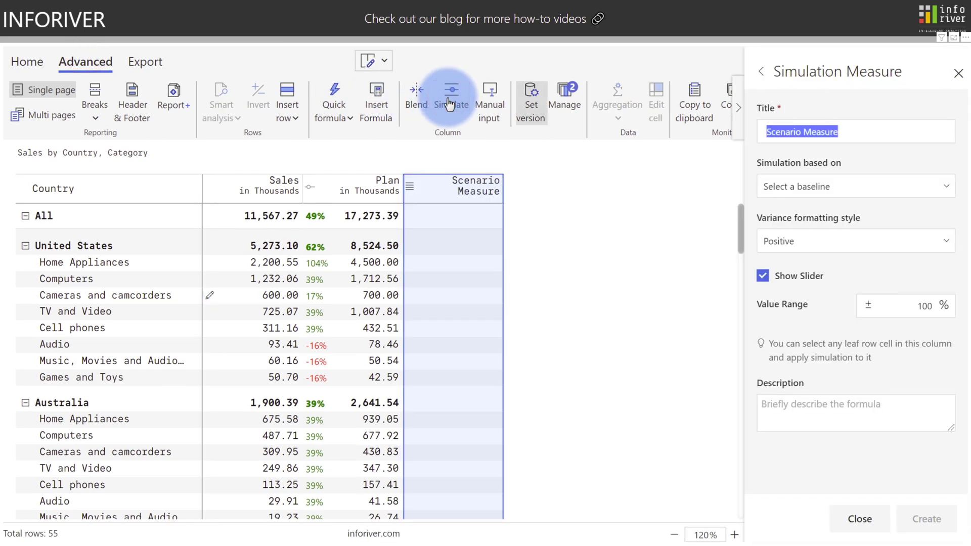
pyautogui.write('Forecast')
pyautogui.click(853, 130)
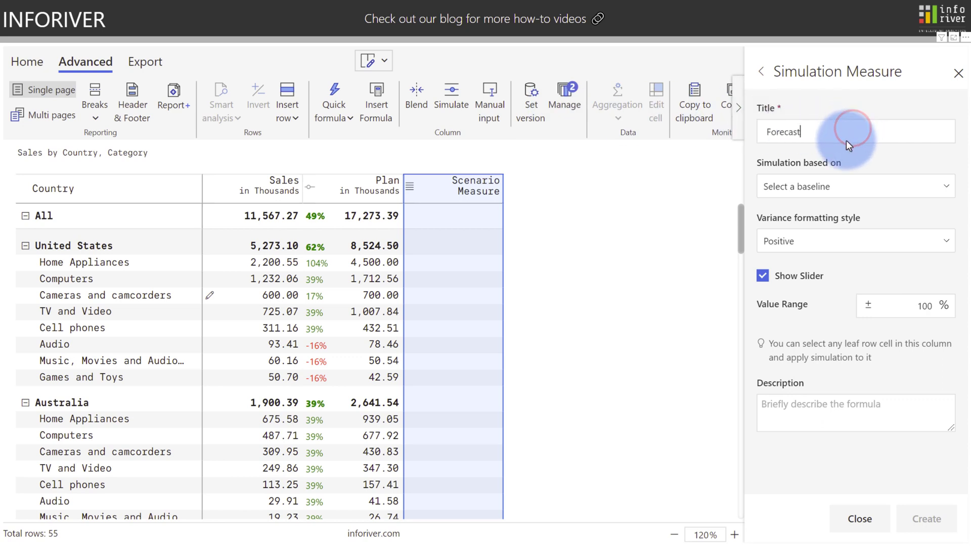
pyautogui.click(824, 182)
pyautogui.click(786, 219)
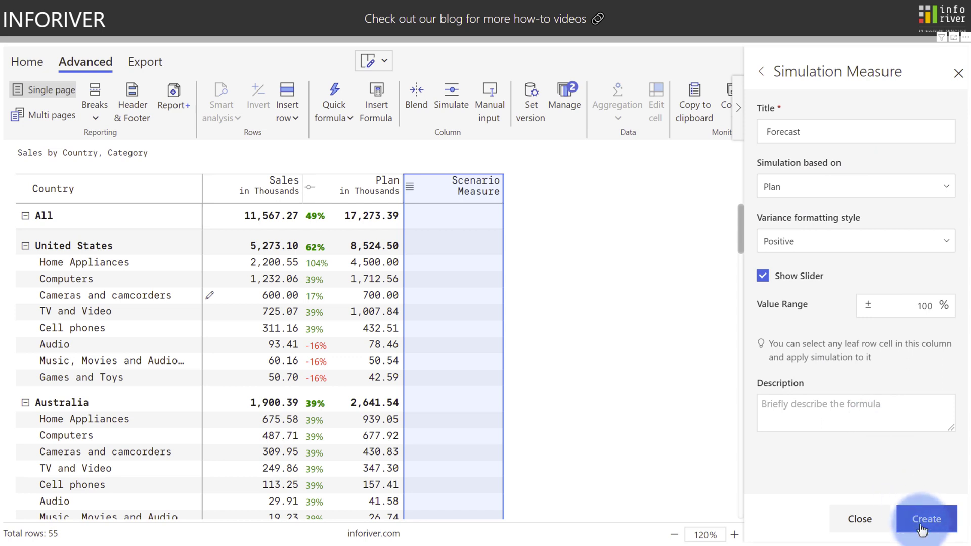
pyautogui.click(923, 521)
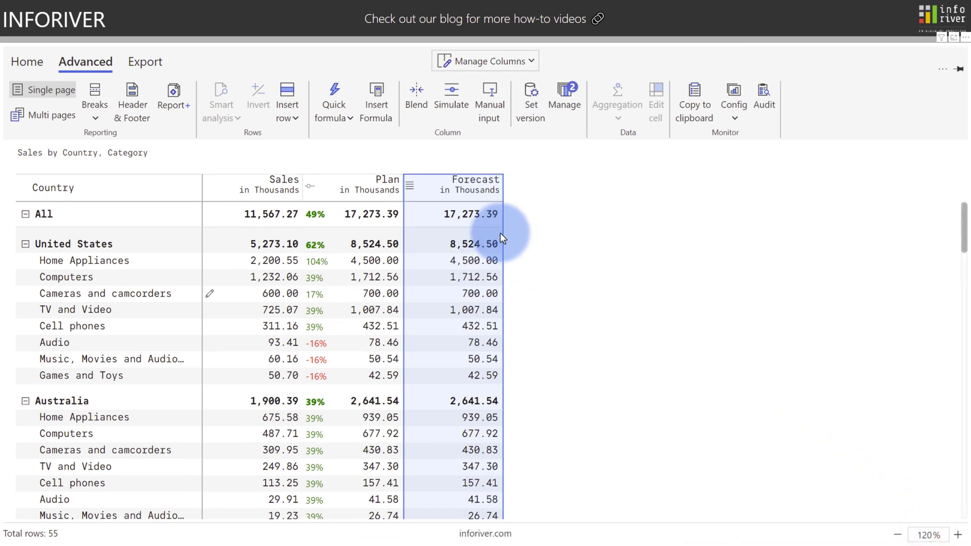
# Adjust the overall Forecast total with its simulation slider
pyautogui.click(466, 213)
pyautogui.click(516, 214)
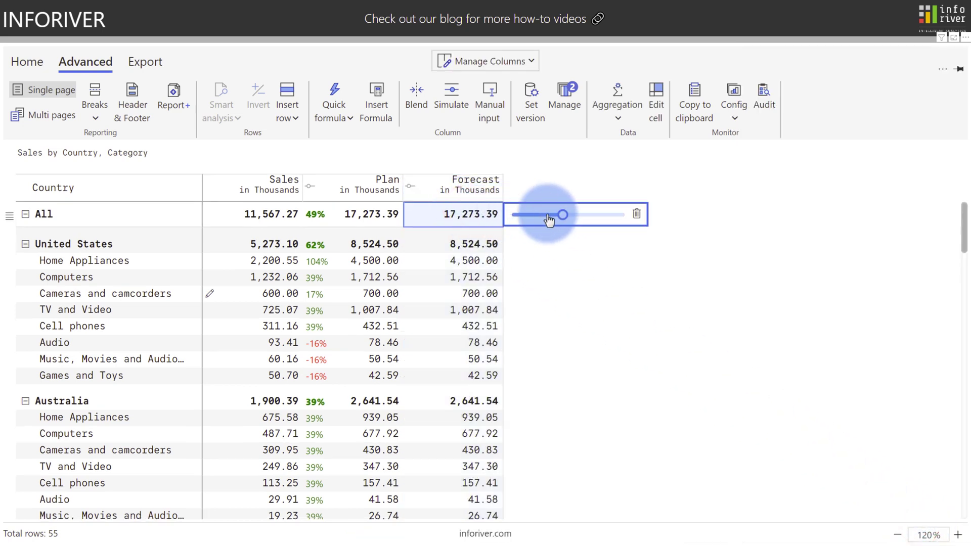
pyautogui.moveTo(566, 215); pyautogui.dragTo(557, 215)
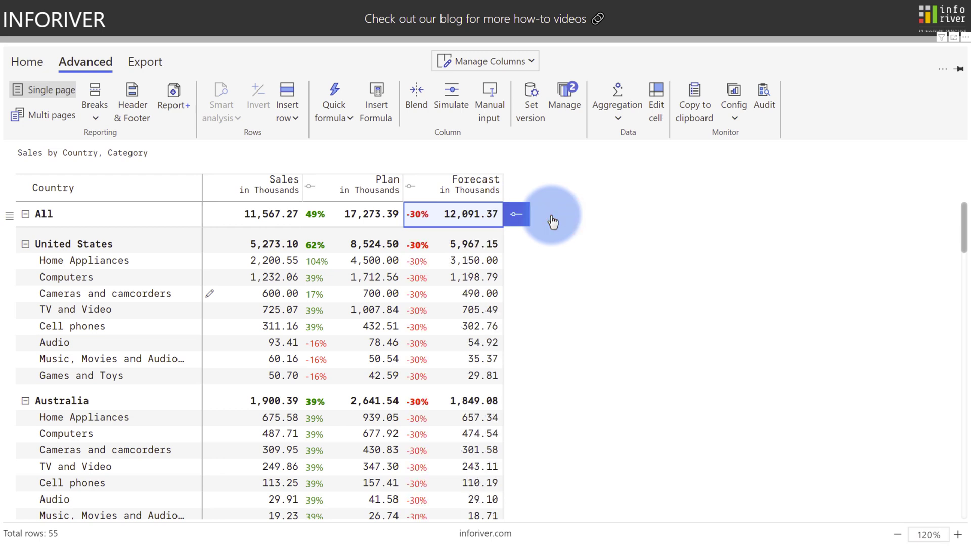
# Set Forecast 30% above Plan for United States and 41% below for Australia
pyautogui.click(455, 244)
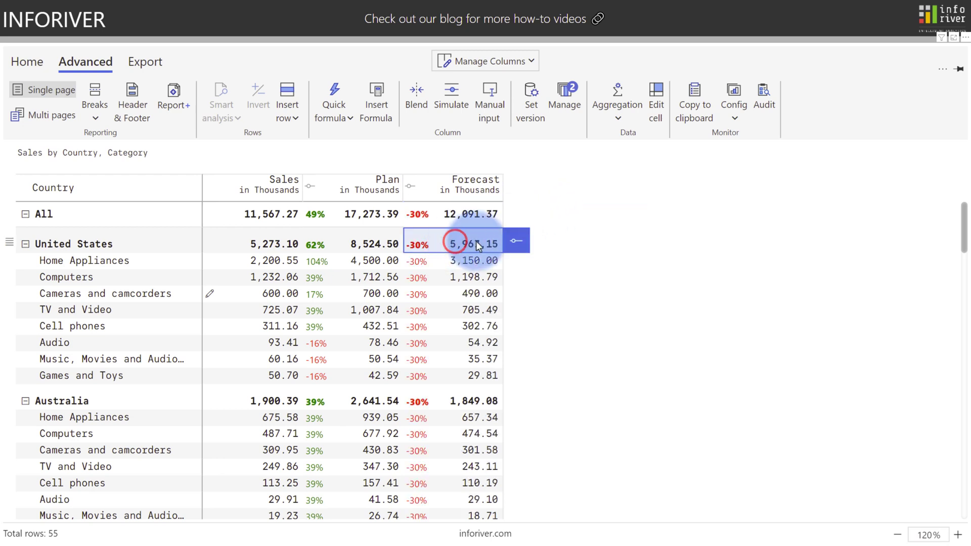
pyautogui.click(516, 242)
pyautogui.moveTo(542, 239); pyautogui.dragTo(585, 246)
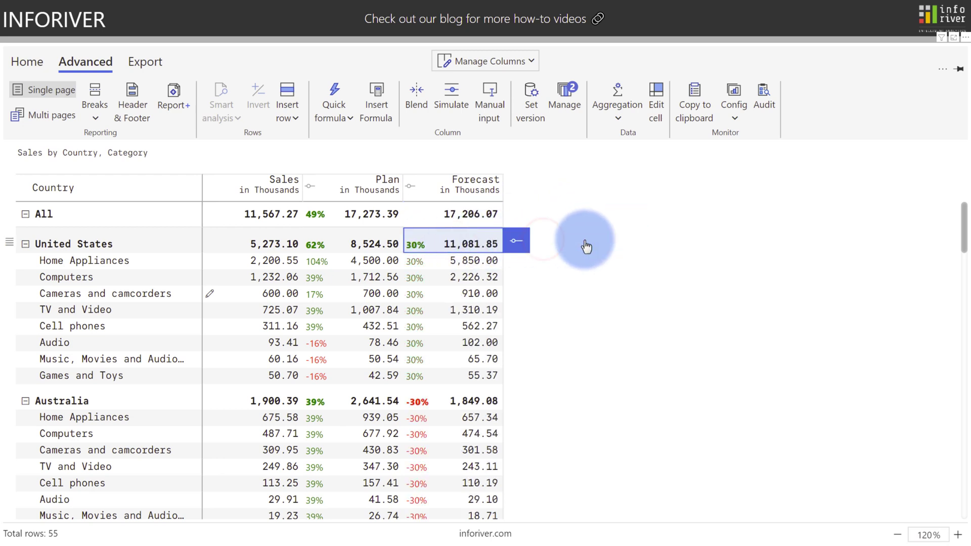
pyautogui.click(486, 396)
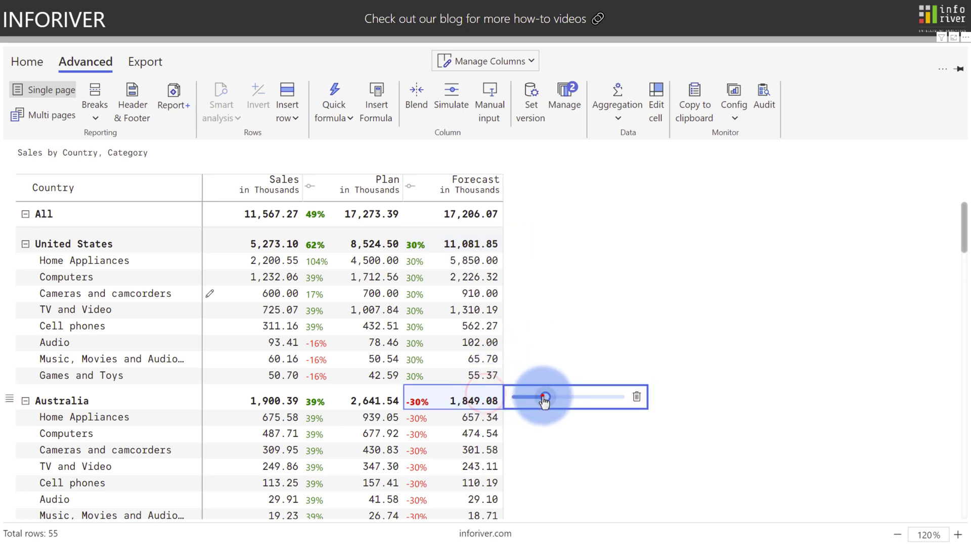
pyautogui.moveTo(544, 396); pyautogui.dragTo(538, 399)
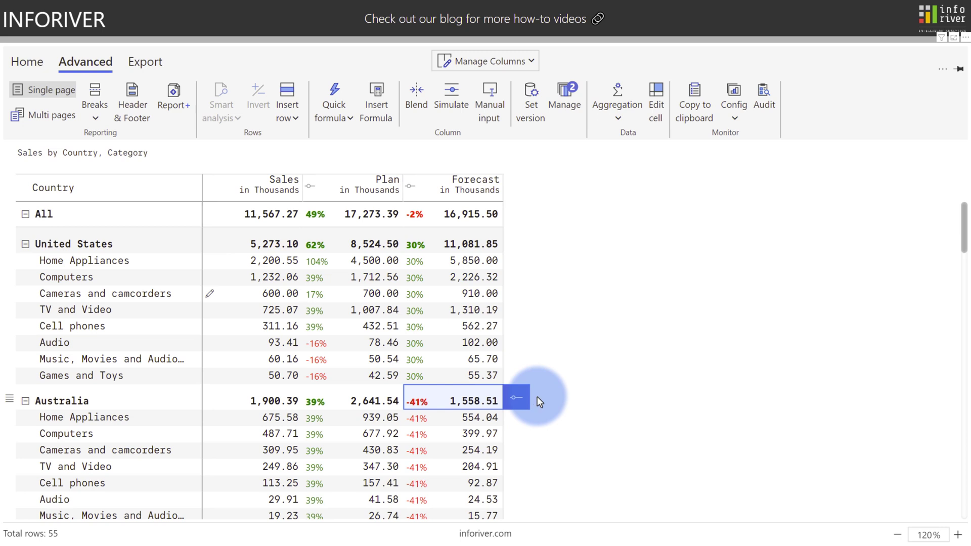
# Mark Plan as the PL version and Forecast as the FC version
pyautogui.click(532, 106)
pyautogui.click(552, 307)
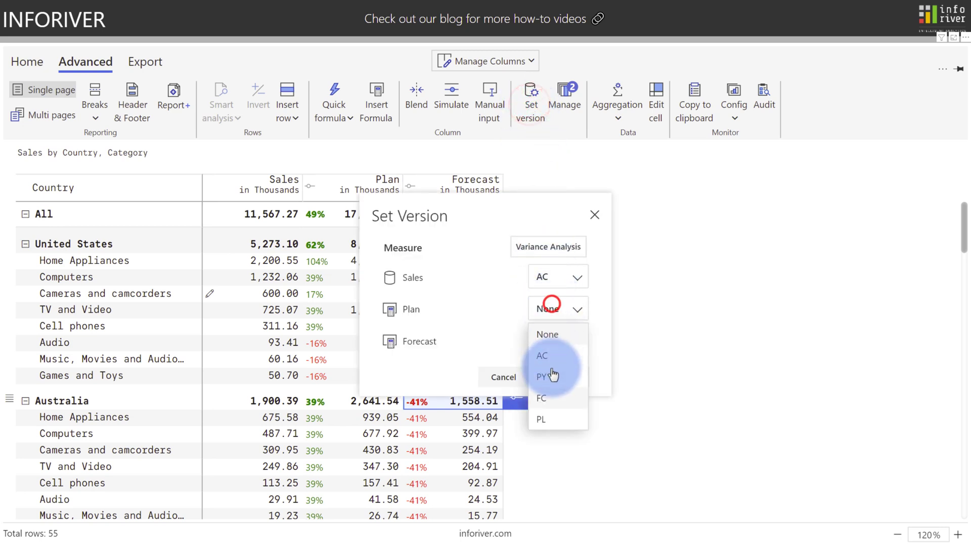
pyautogui.click(553, 419)
pyautogui.click(553, 342)
pyautogui.click(543, 429)
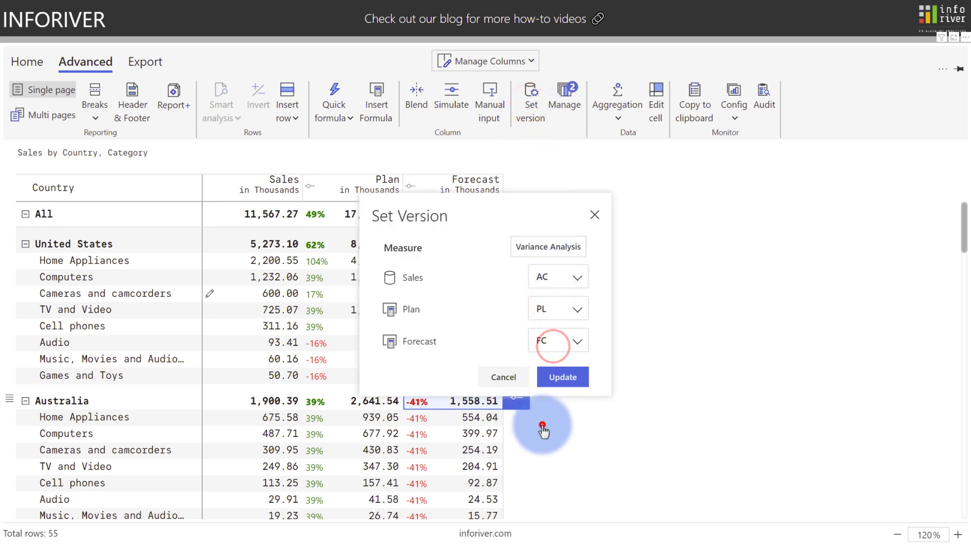
# Generate the variance analysis and apply the Variance bars template
pyautogui.click(542, 250)
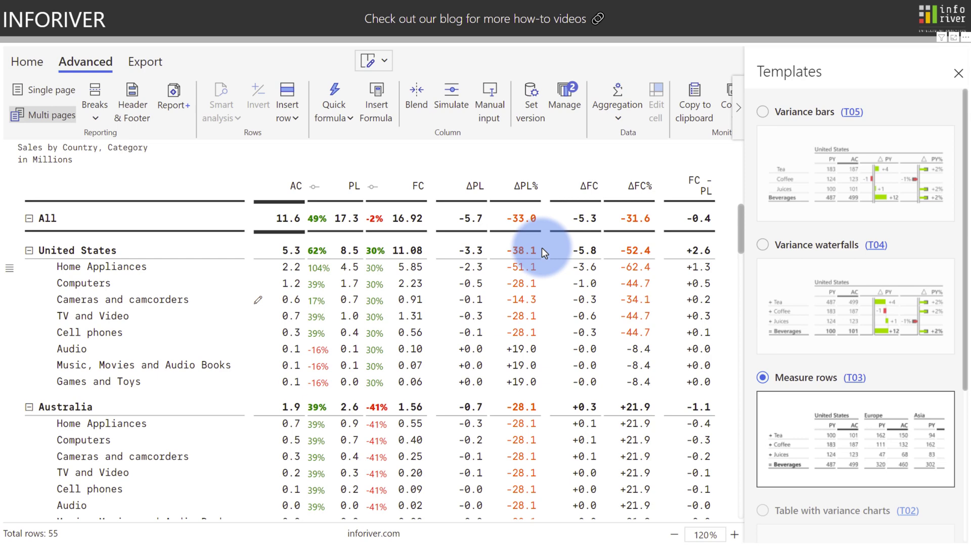
pyautogui.click(763, 112)
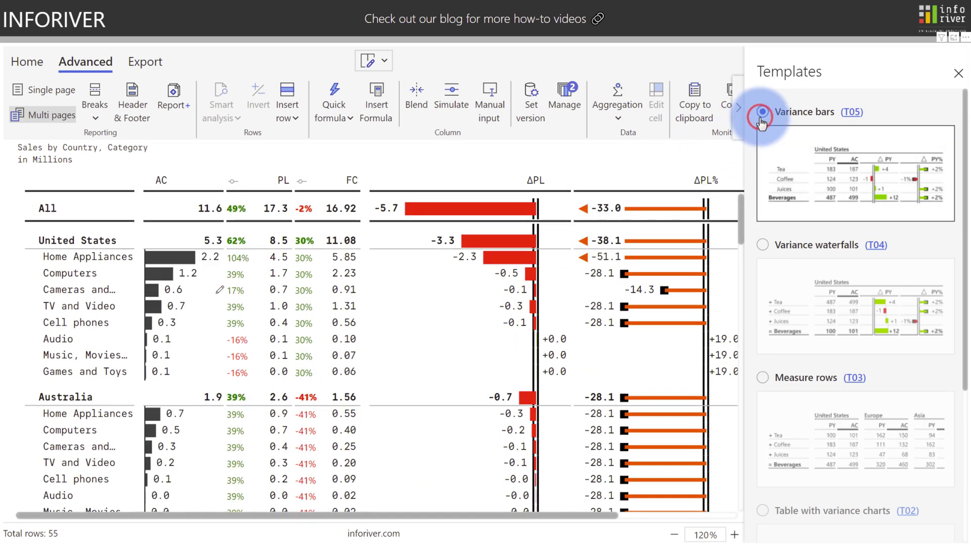
pyautogui.click(958, 73)
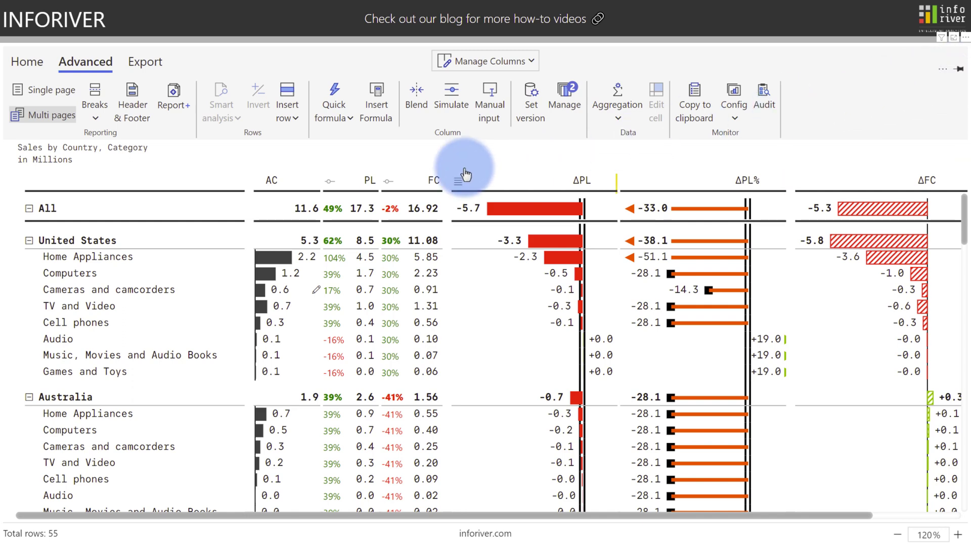
pyautogui.moveTo(373, 180)
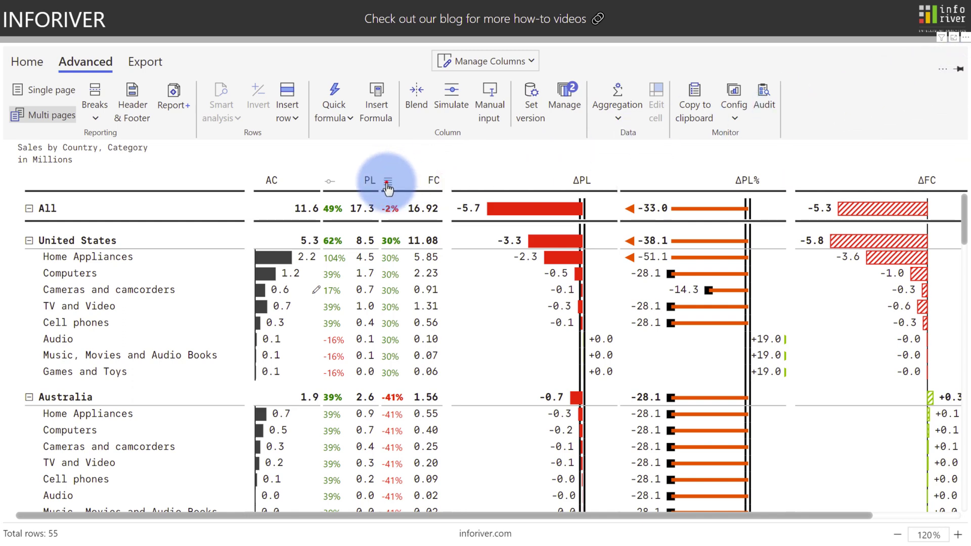
# Check the PL column menu, then bring up the Games and Toys row's insert options
pyautogui.click(388, 185)
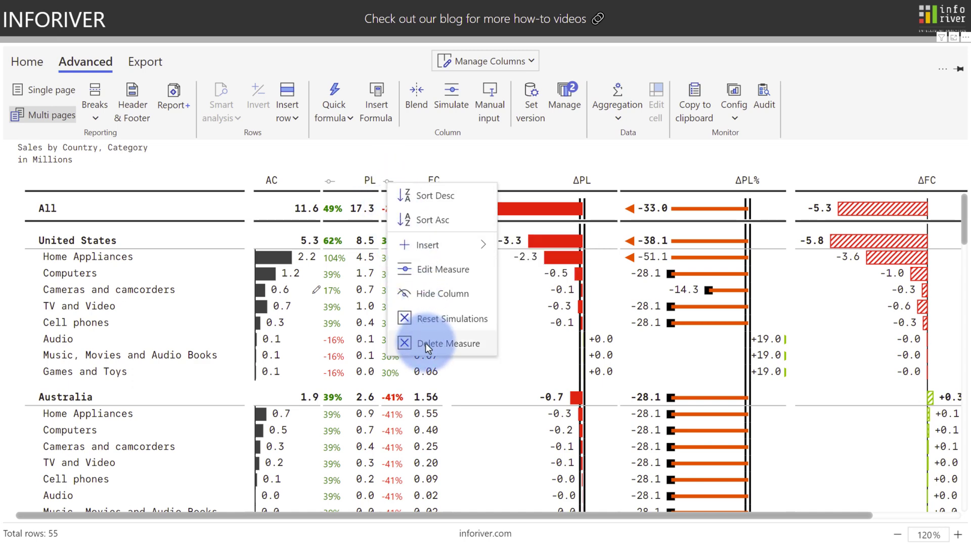
pyautogui.moveTo(83, 371)
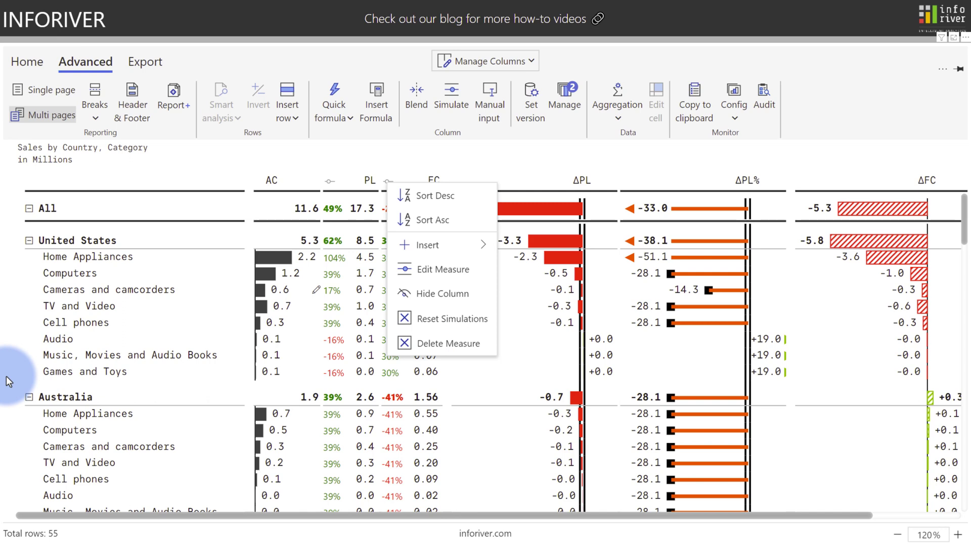
pyautogui.click(6, 376)
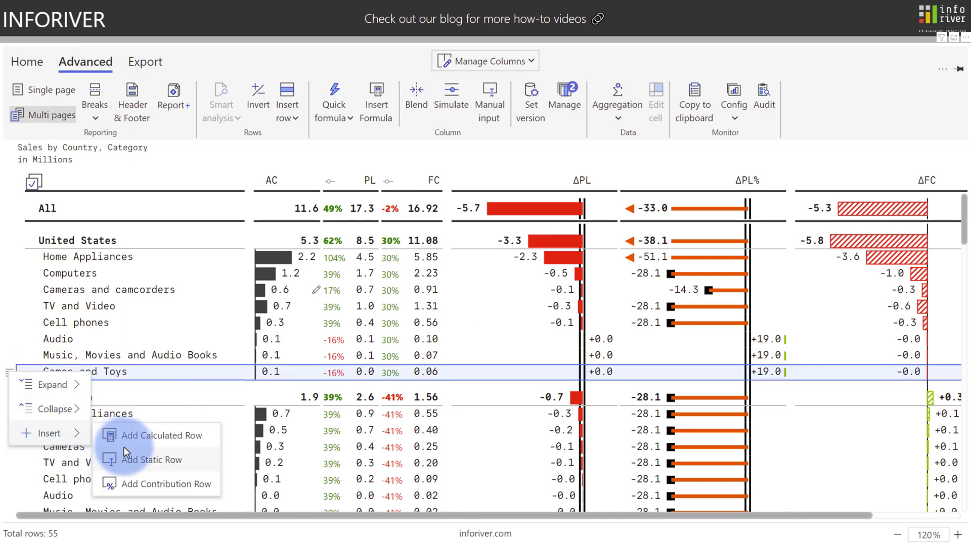
# Add a static New Row after Games and Toys, included in total, with AC value 2
pyautogui.click(123, 447)
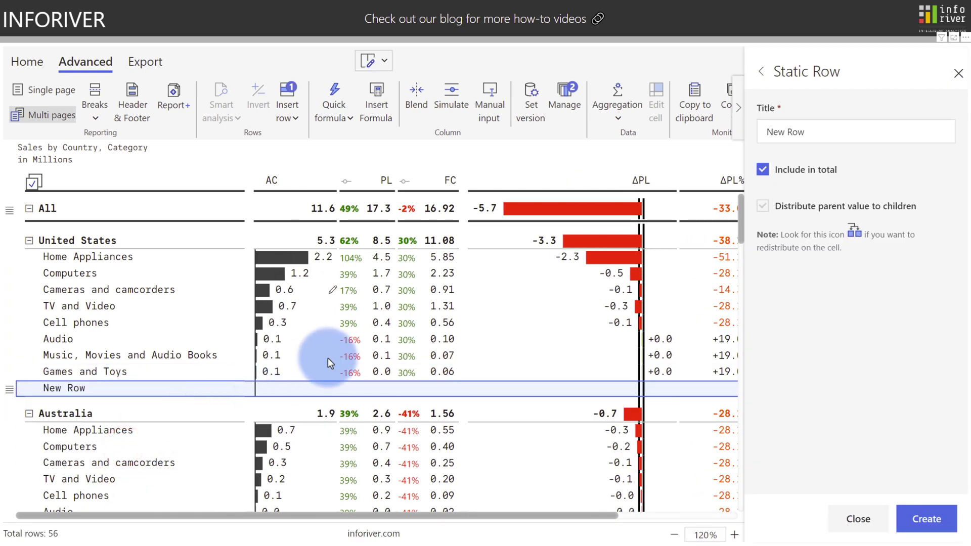
pyautogui.click(762, 172)
pyautogui.click(928, 519)
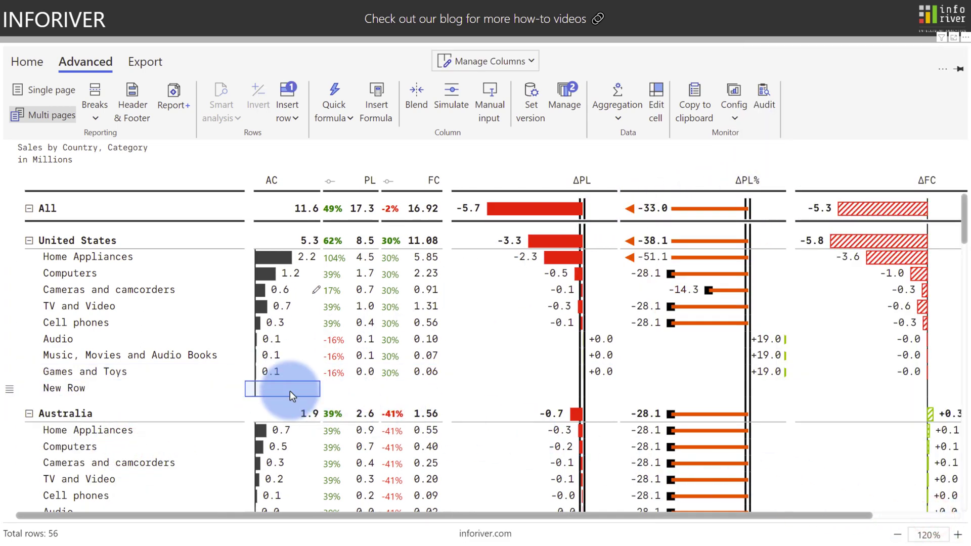
pyautogui.write('2')
pyautogui.press('Return')
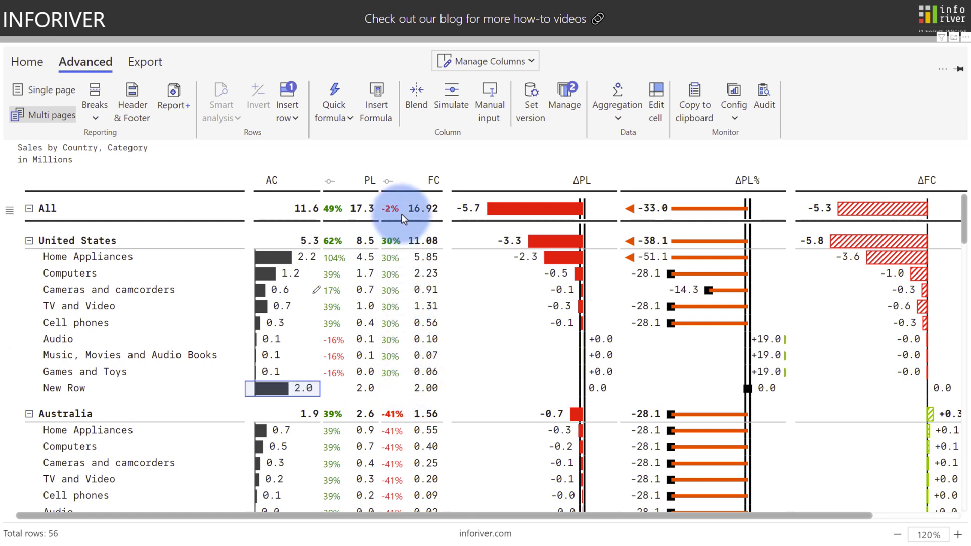
# Display the PDF and Excel export options on the Export tab
pyautogui.click(158, 71)
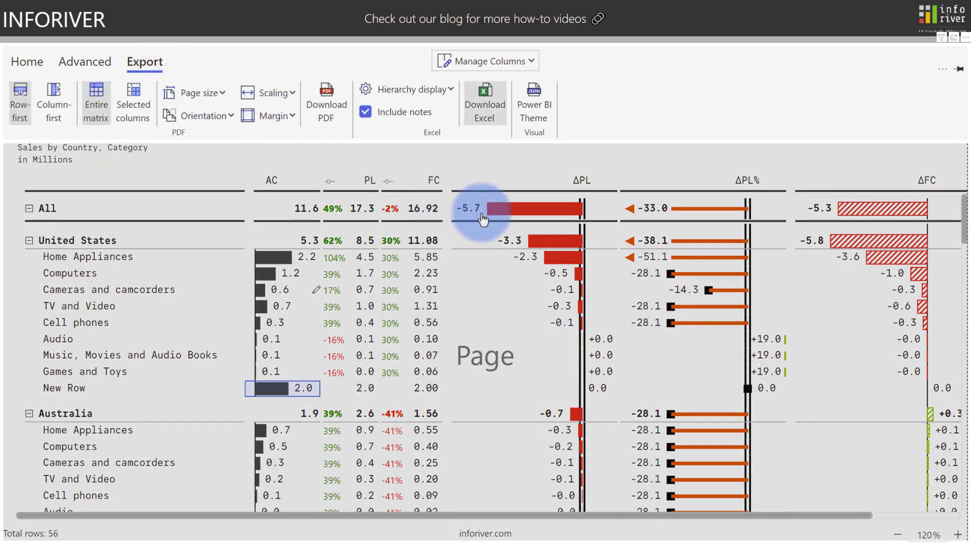